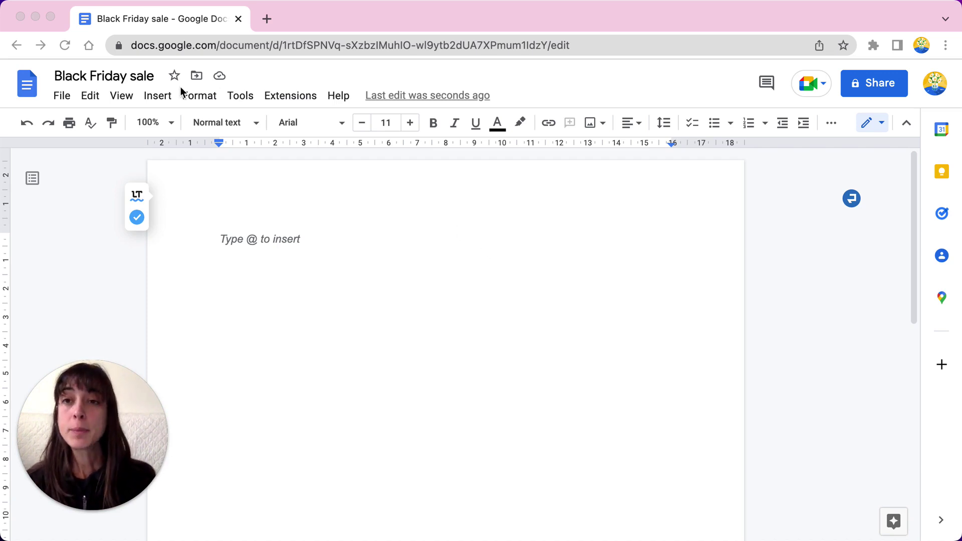
Launch Create labels from the Label maker for Avery & Co extension
click(278, 97)
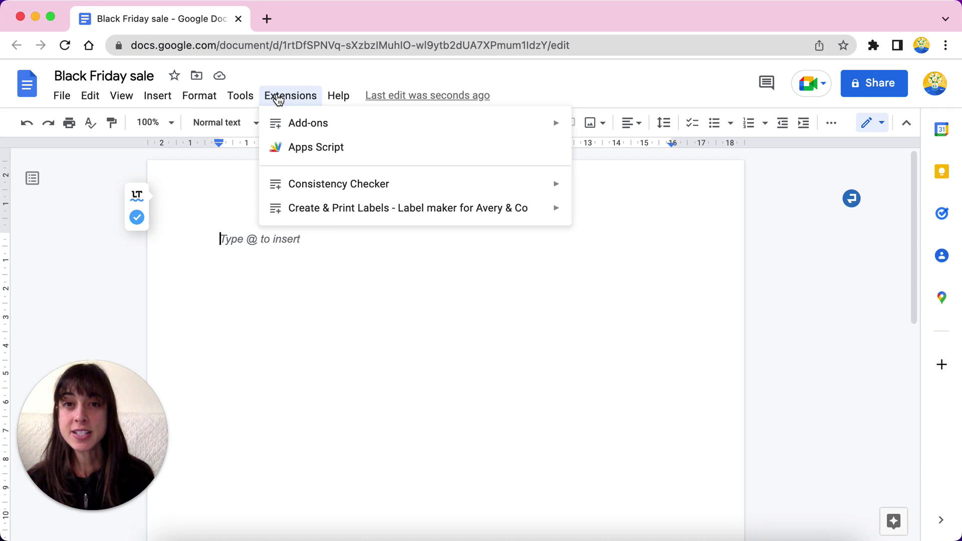
mouse_move(407, 209)
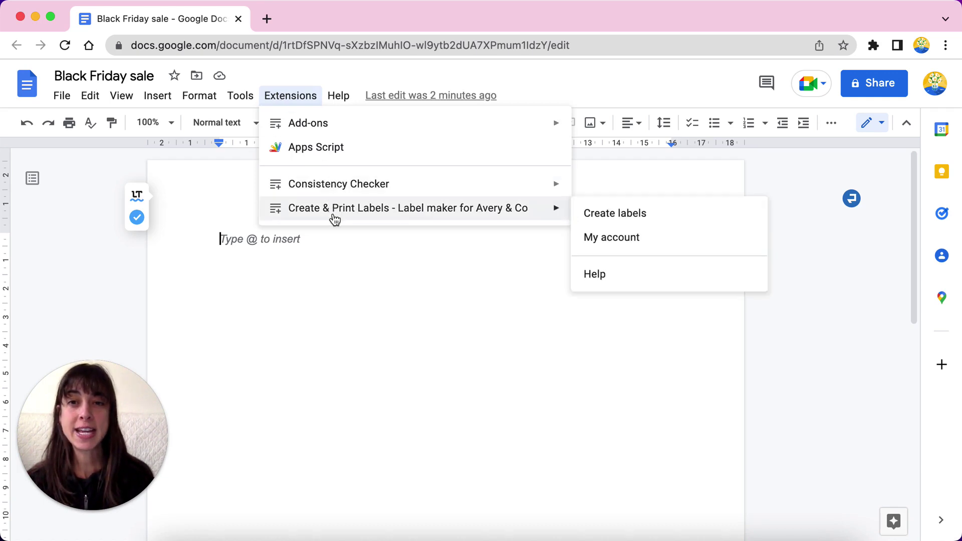
click(590, 218)
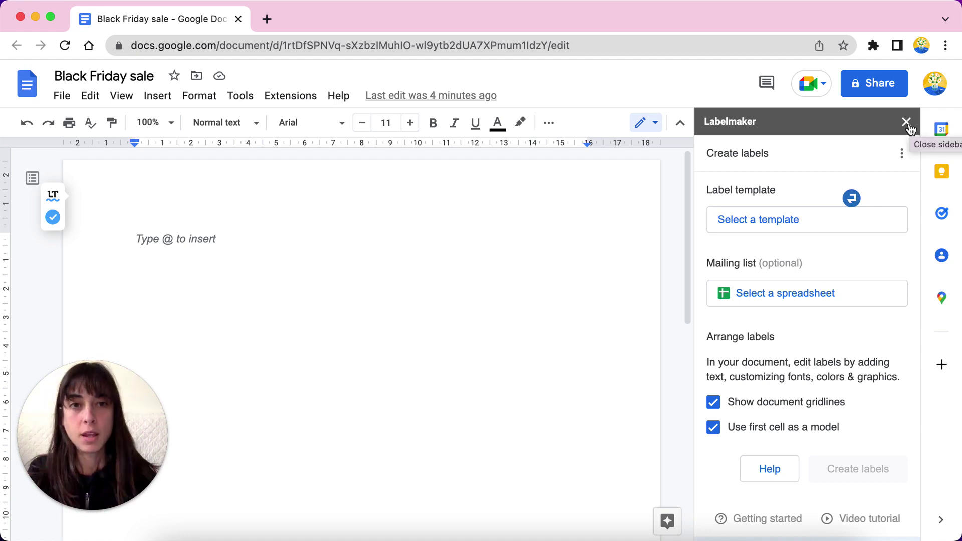
Apply the Avery US Letter 5160 Easy Peel template to the document
click(773, 221)
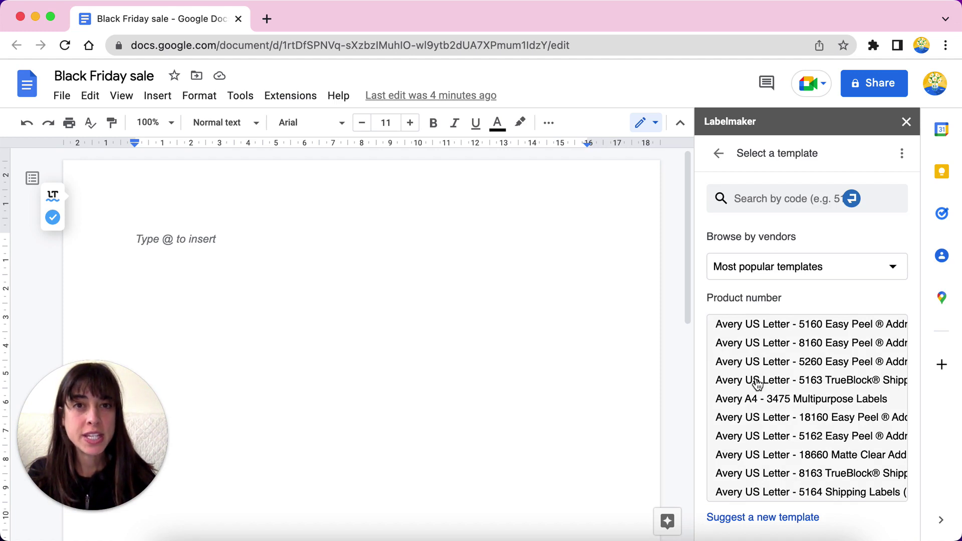
click(811, 328)
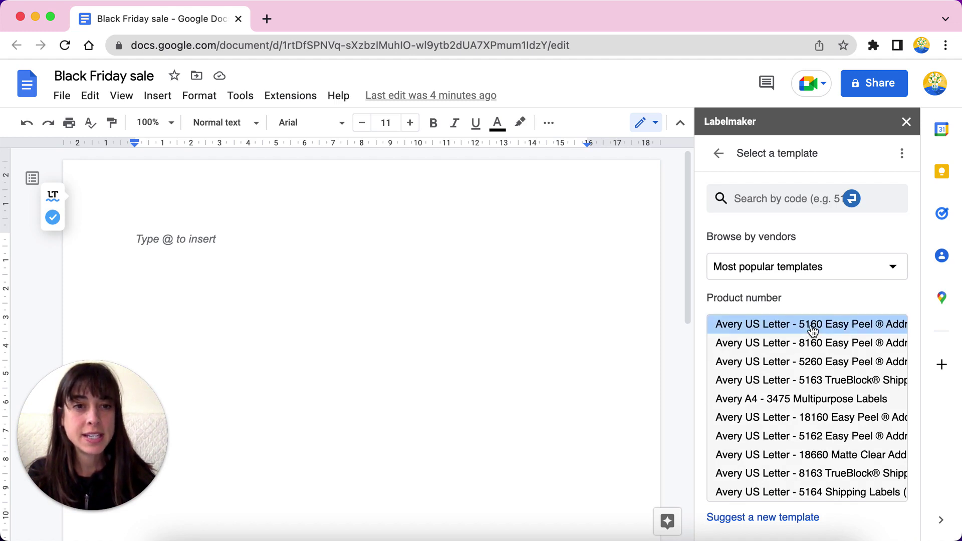
scroll(812, 331, down, 1)
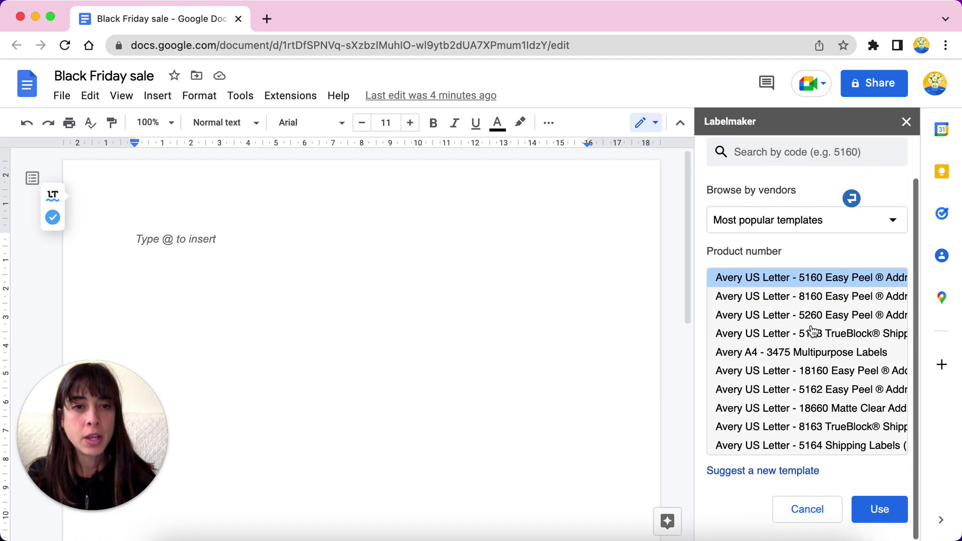
click(871, 510)
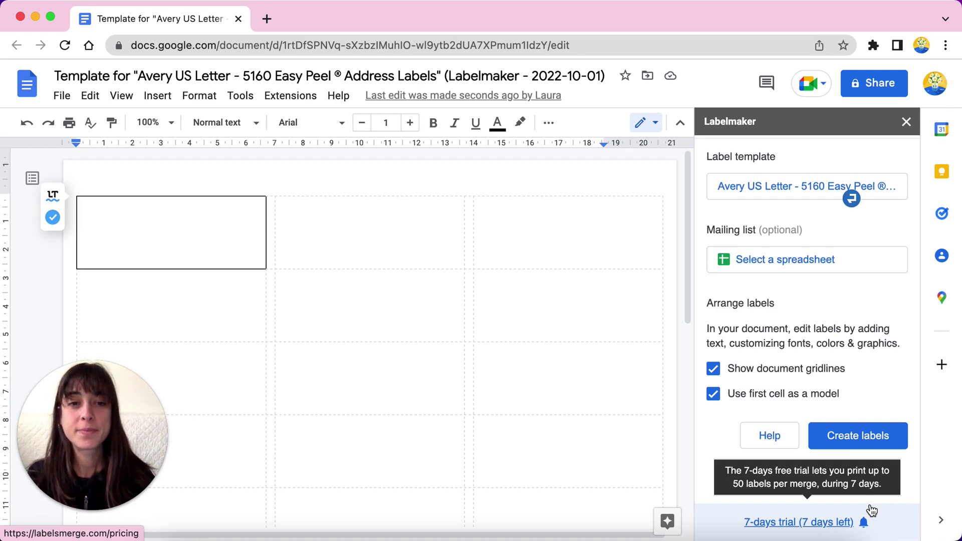
mouse_move(171, 233)
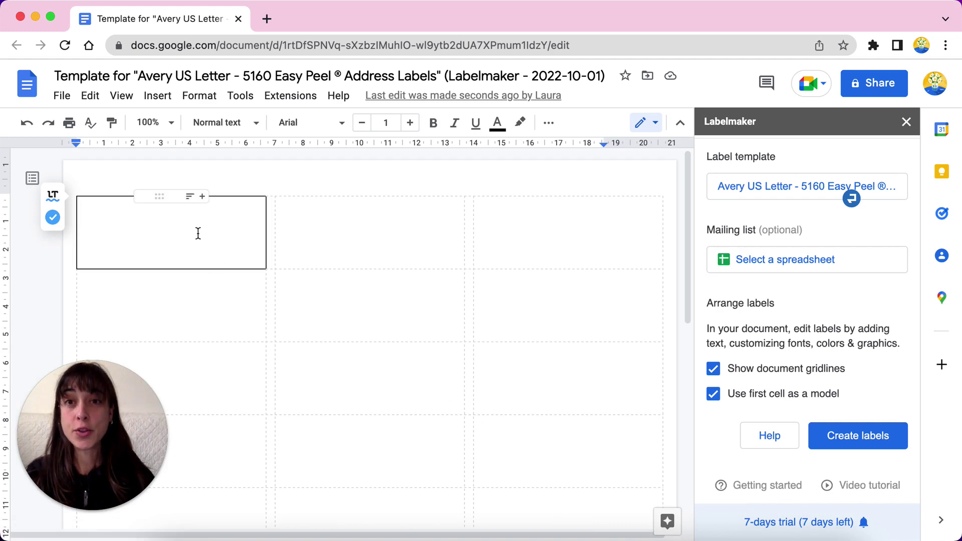
Enter 'Black Friday sale' in the first label, styled Syncopate, size 13, blue
click(198, 233)
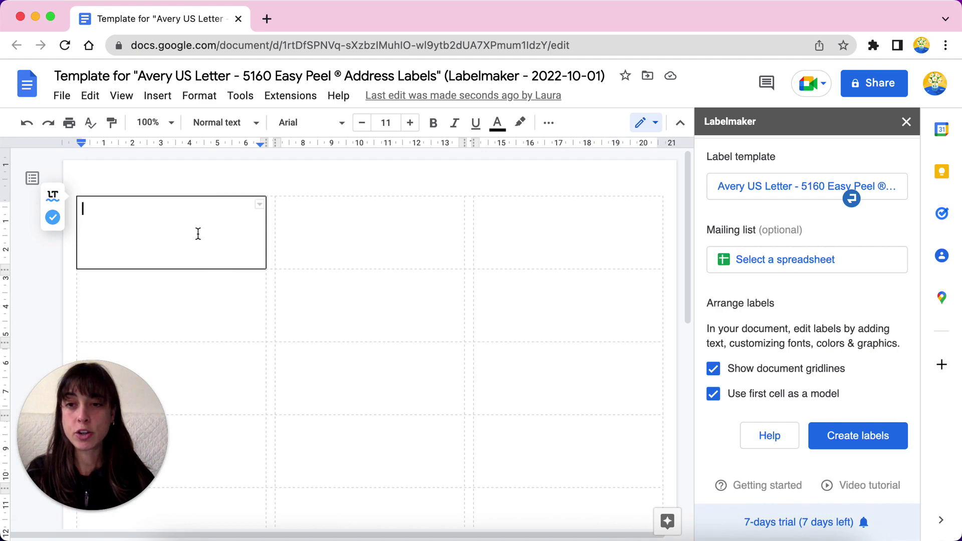
text(Black Friday sale)
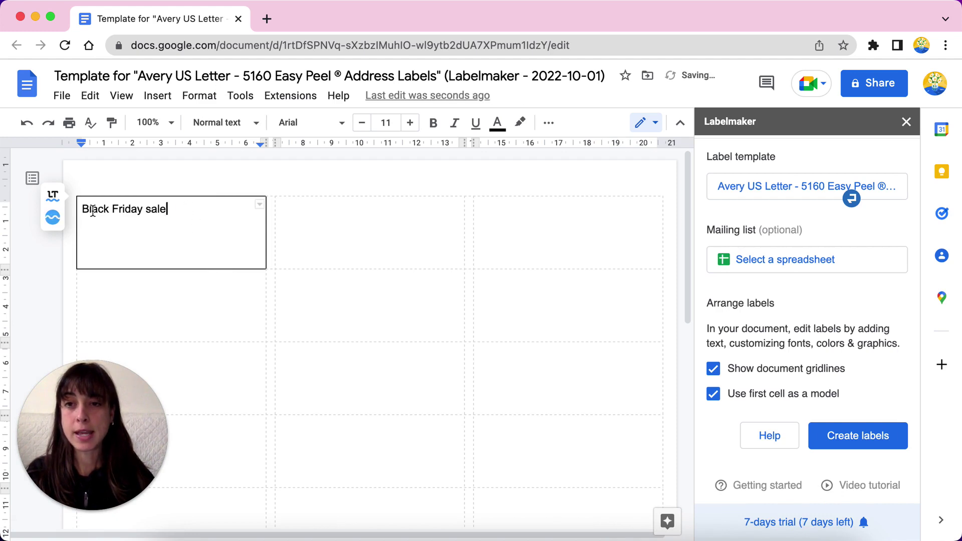
triple_click(80, 209)
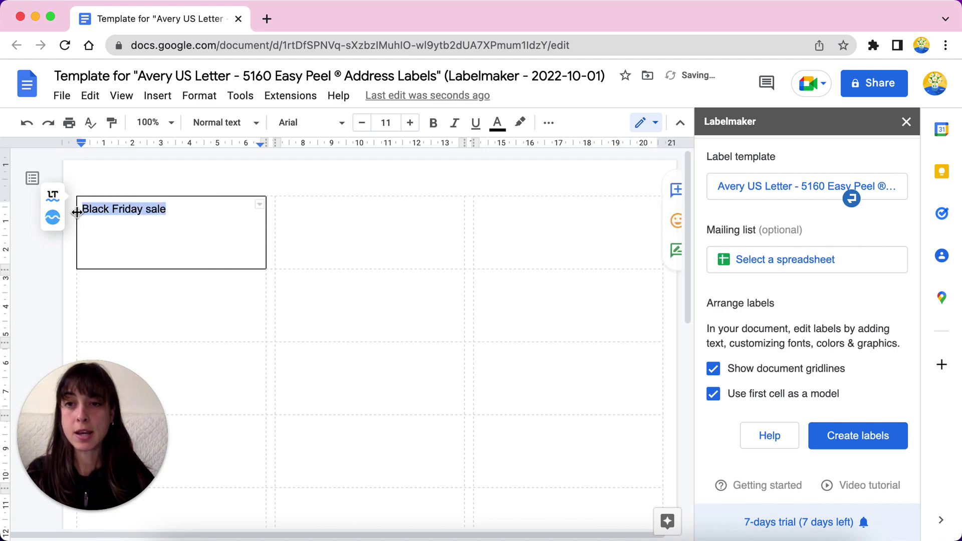
click(342, 125)
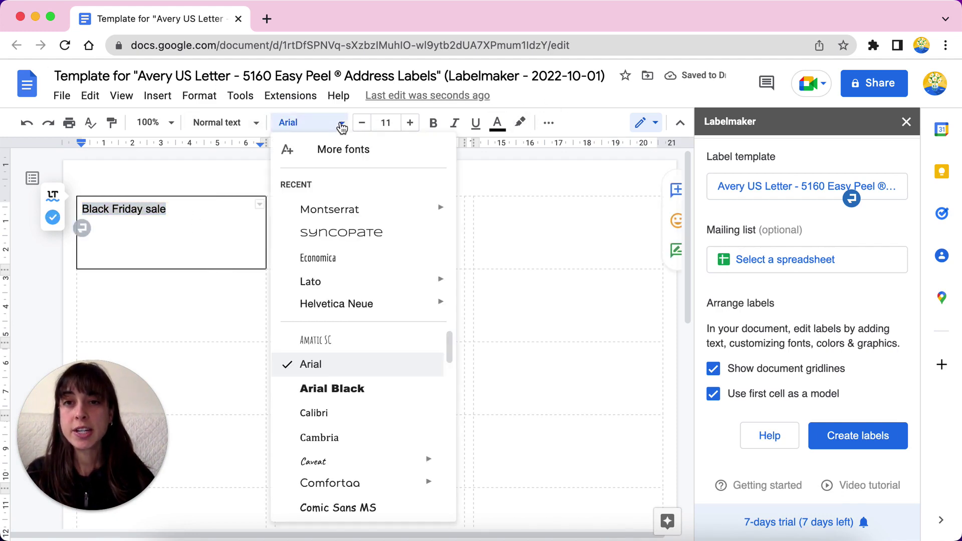
click(345, 232)
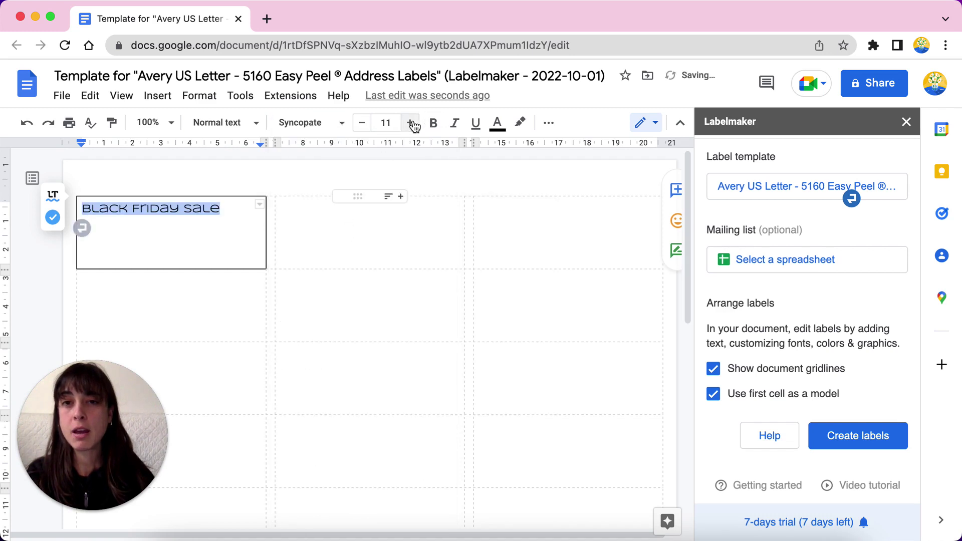
click(410, 123)
click(411, 123)
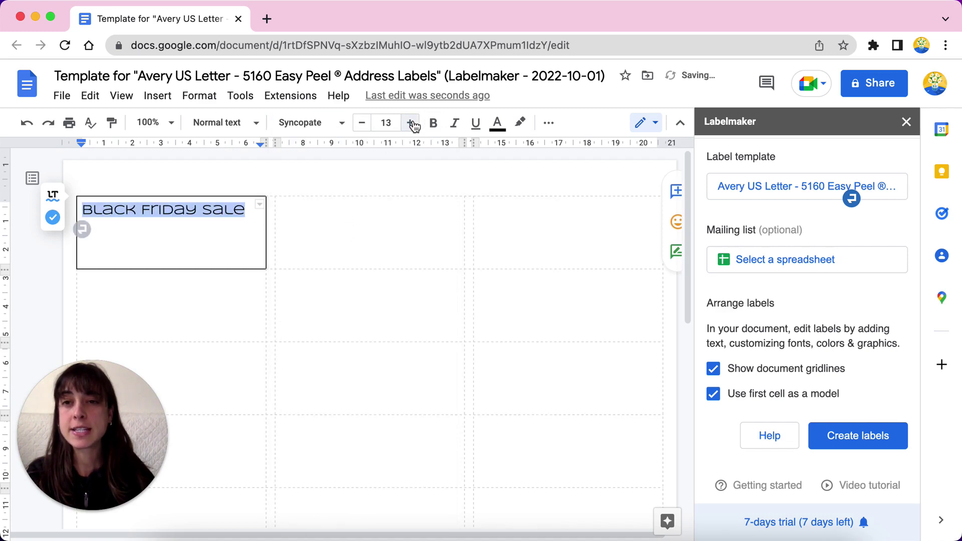
click(497, 124)
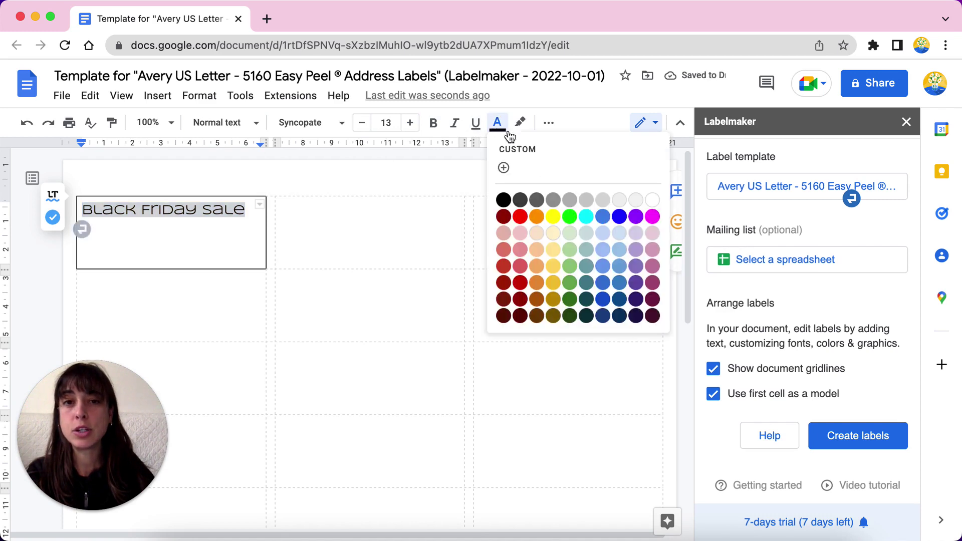
click(619, 216)
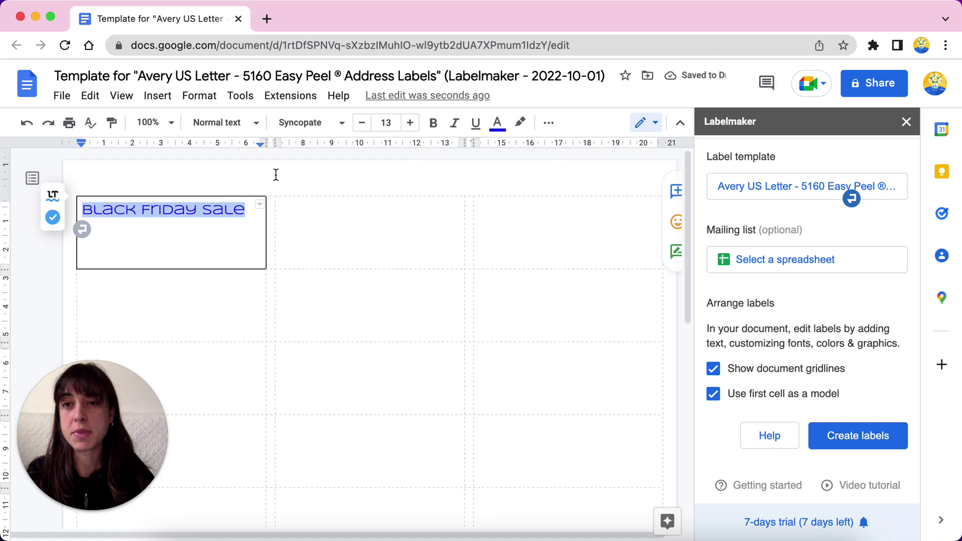
Split the label text into three lines: Black / Friday / sale
click(143, 209)
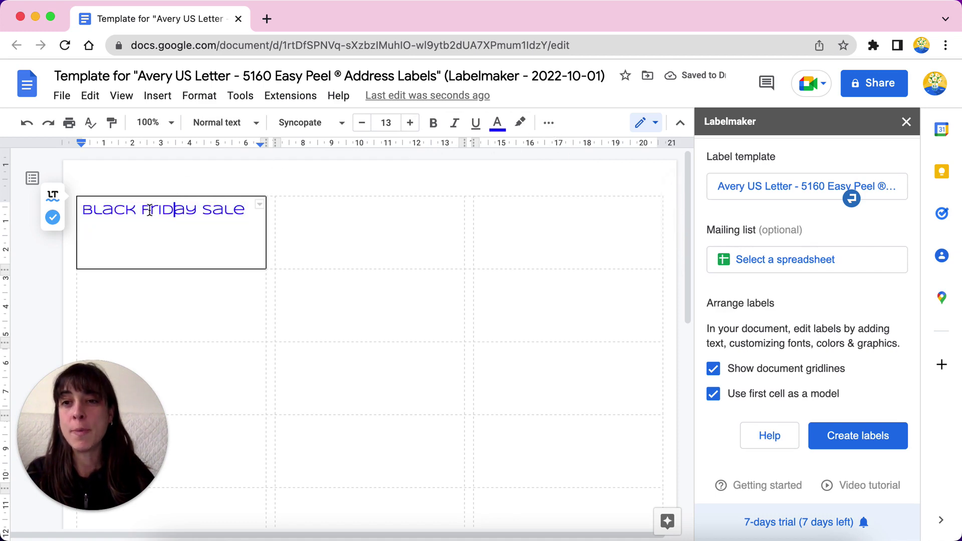
key(Return)
click(143, 224)
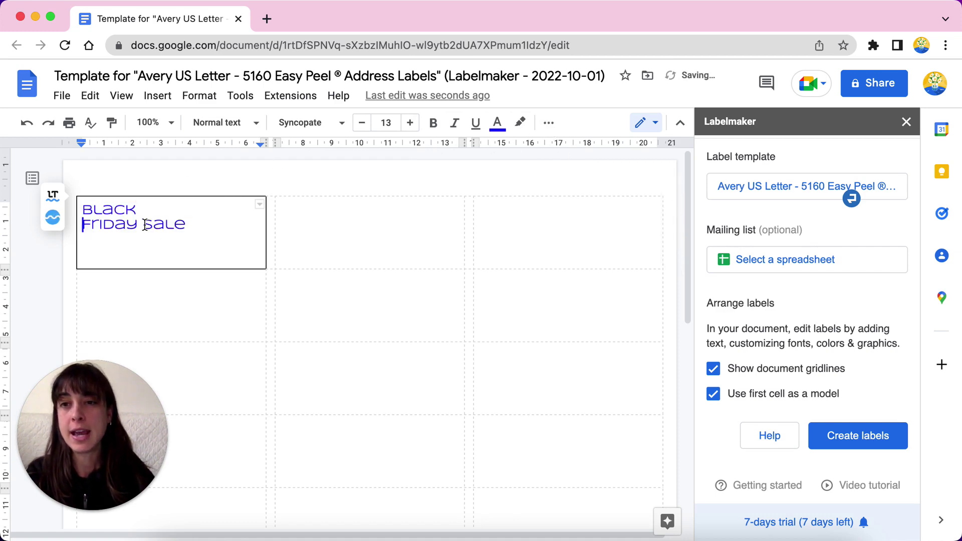
key(Return)
click(203, 165)
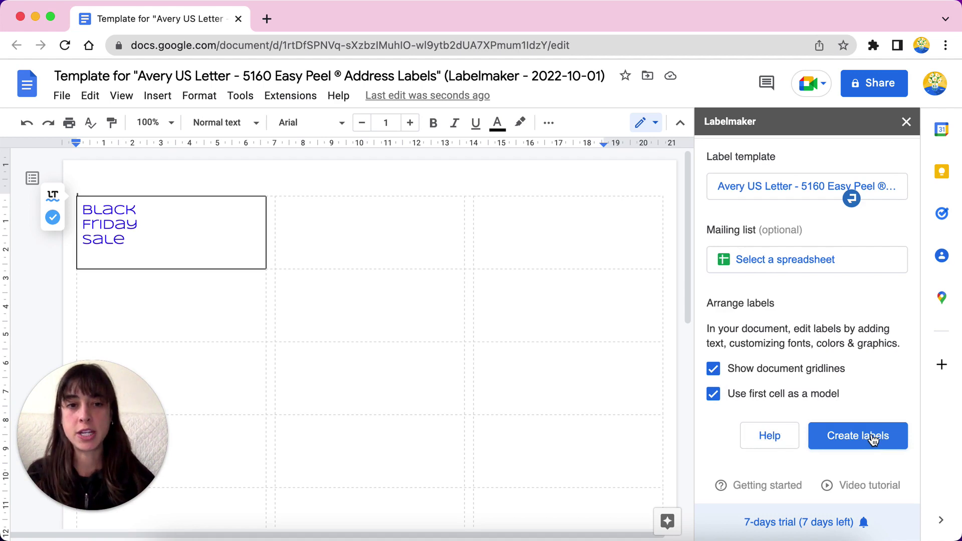
Fill the whole sheet from the first label and open the generated labels document
click(873, 439)
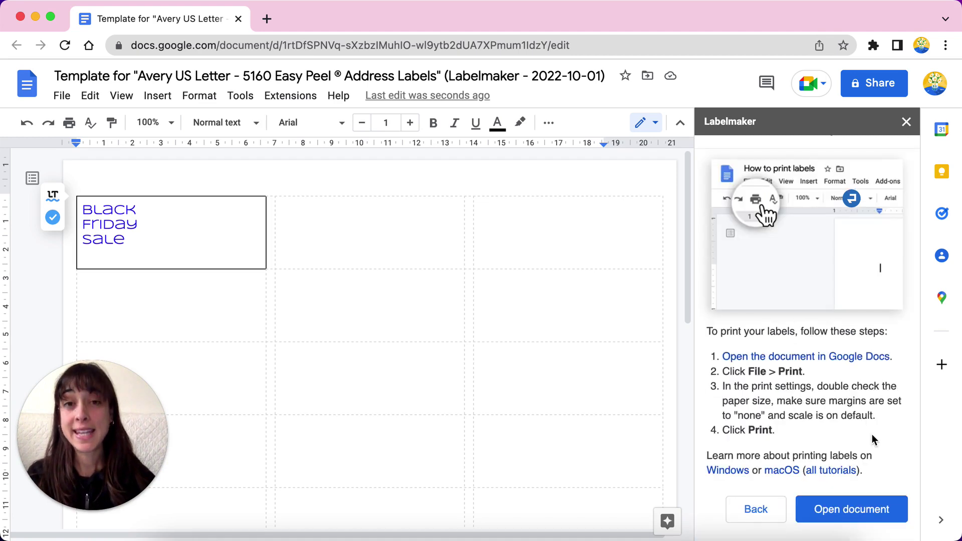
click(832, 519)
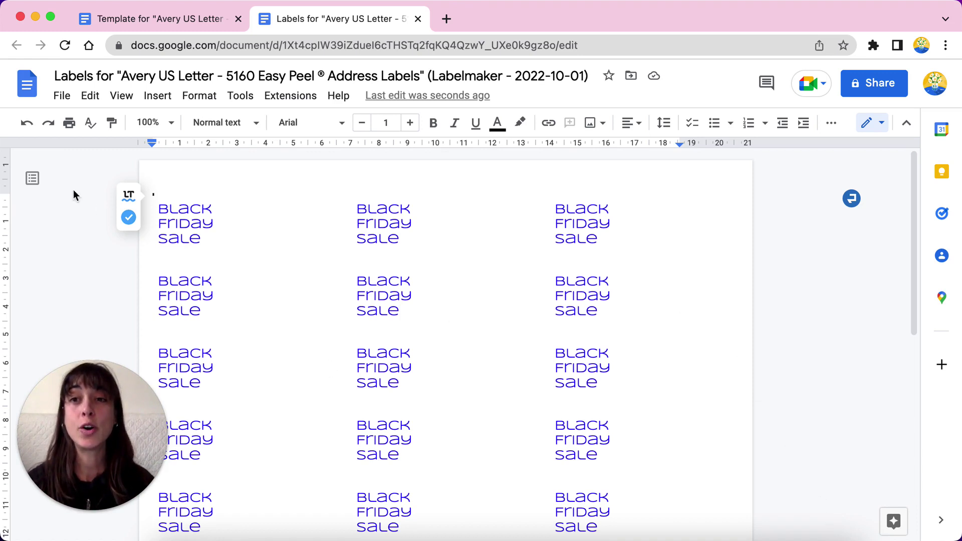
click(69, 123)
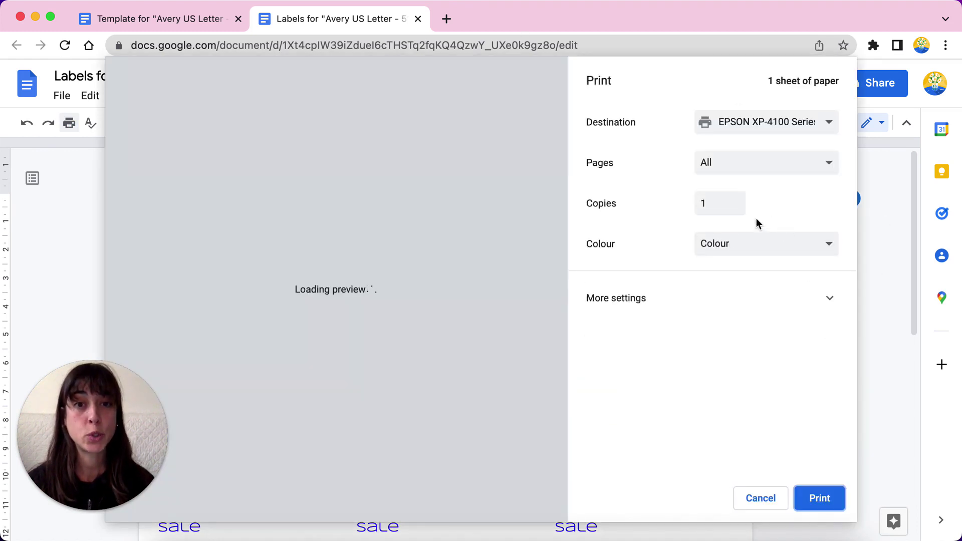
click(724, 295)
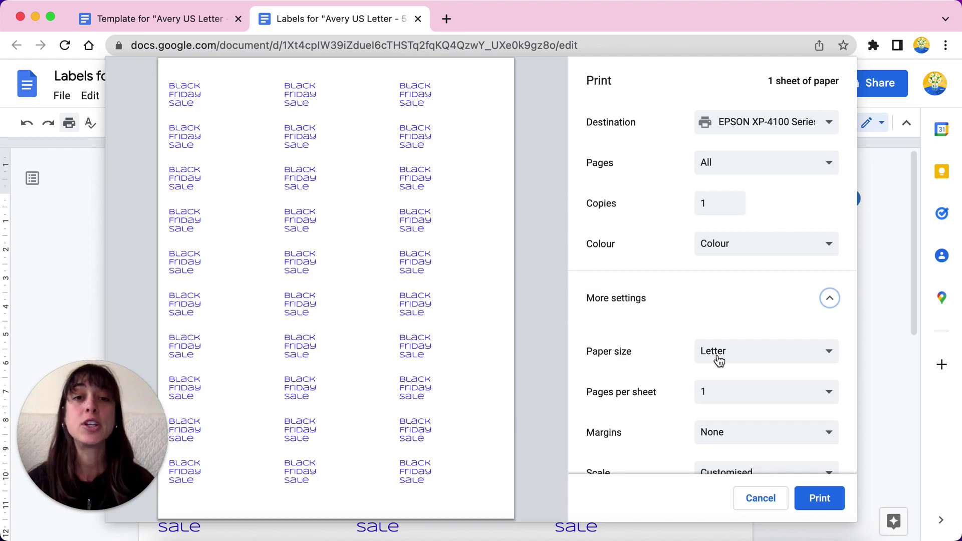
scroll(720, 361, down, 2)
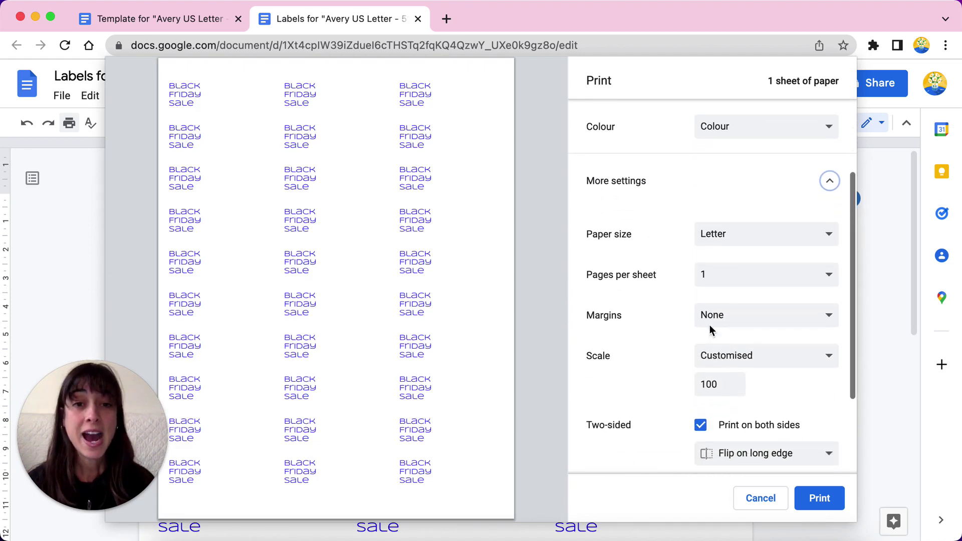
click(741, 326)
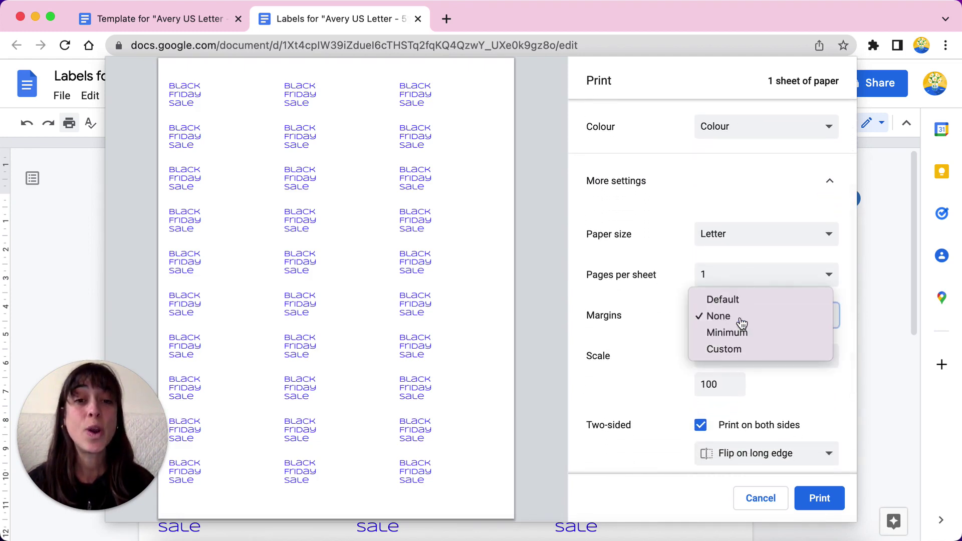
click(625, 360)
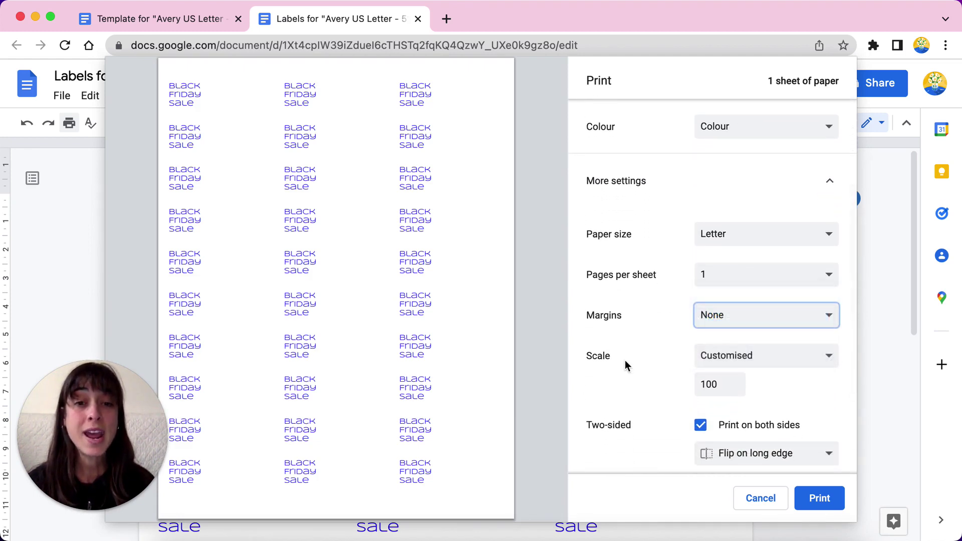
click(721, 384)
click(654, 360)
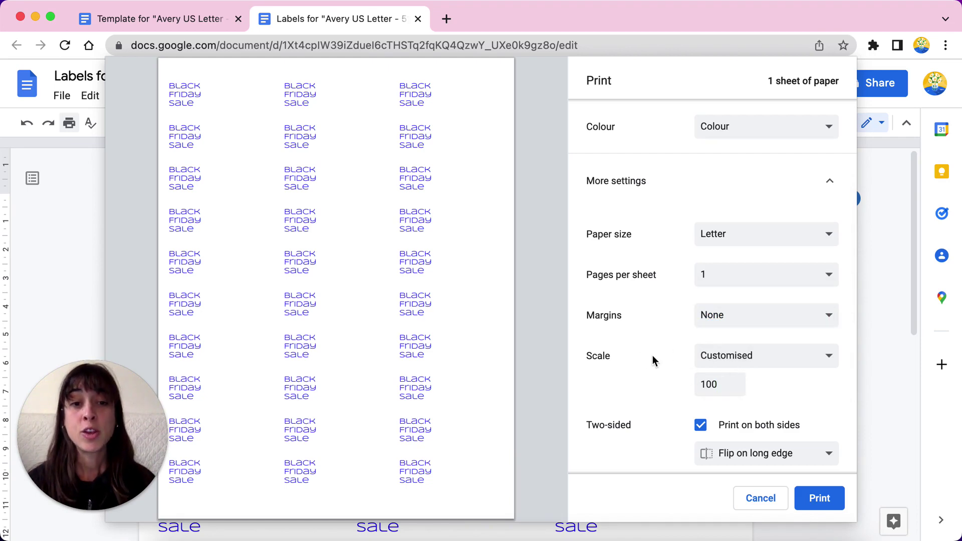
click(821, 498)
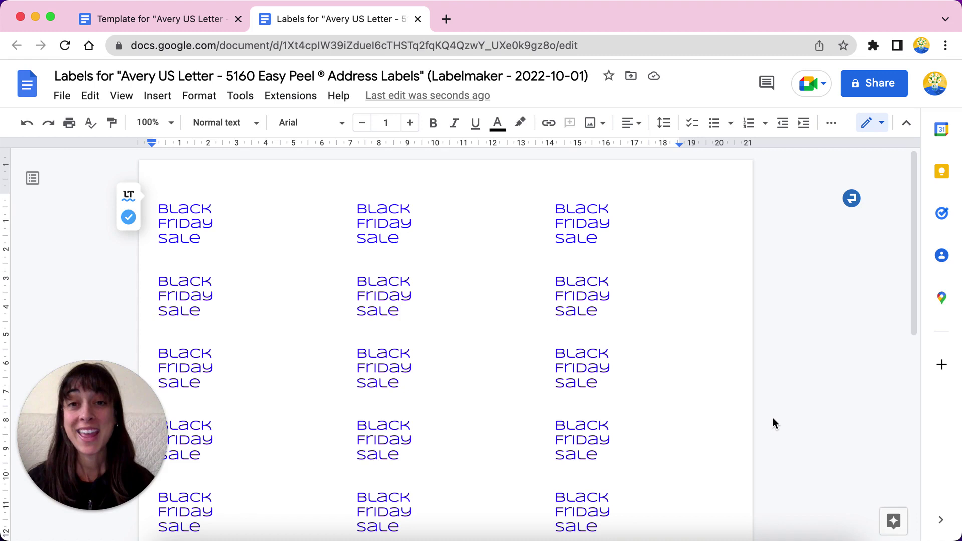